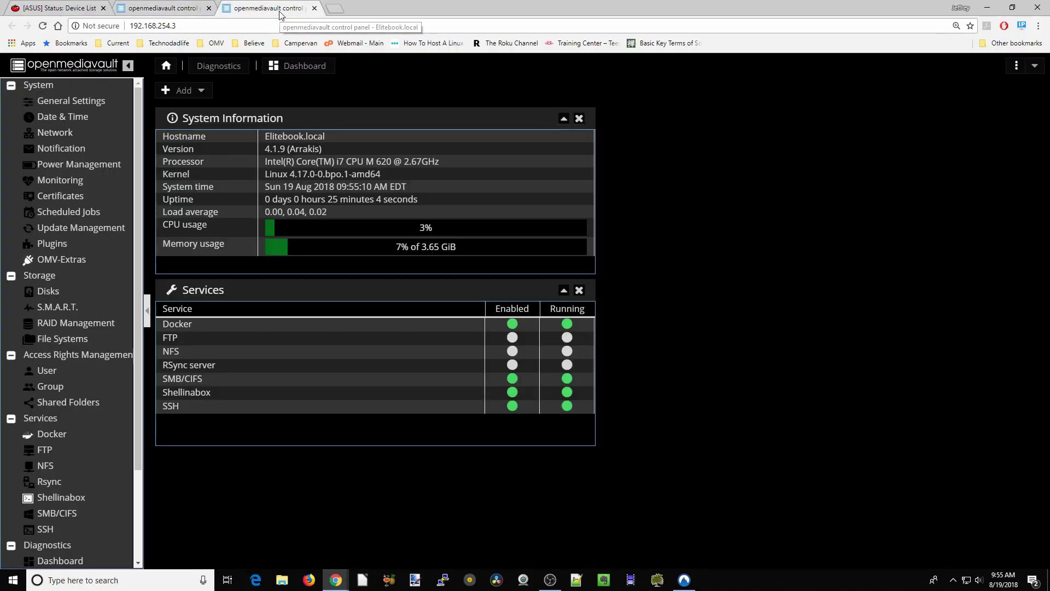
Show the Elitebook server's openmediavault dashboard in its light theme
left_click(269, 8)
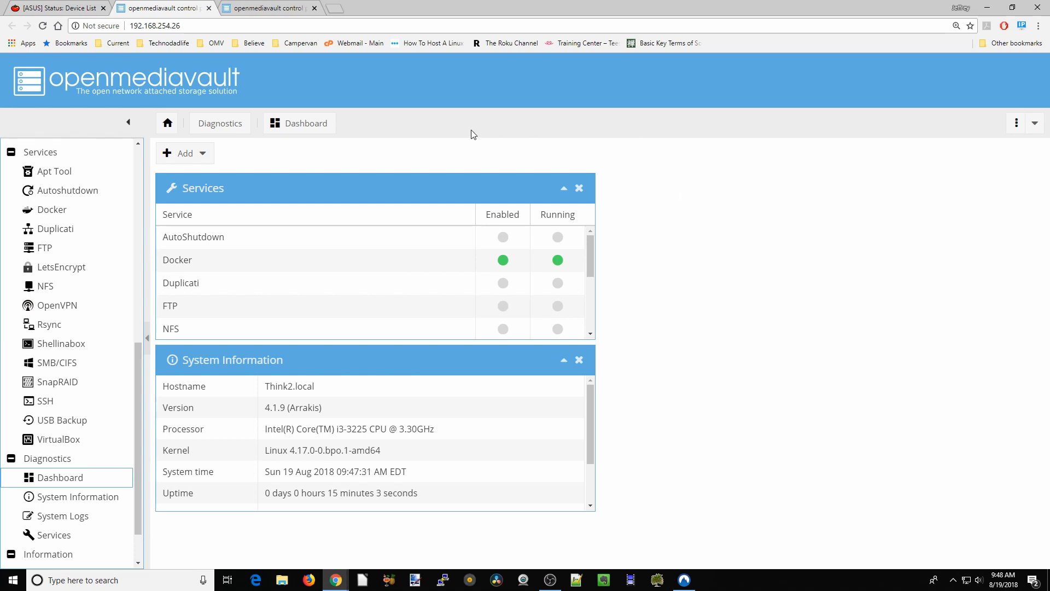
Compare the Think2.local and Elitebook.local dashboards, ending on the Elitebook one
left_click(268, 8)
left_click(164, 8)
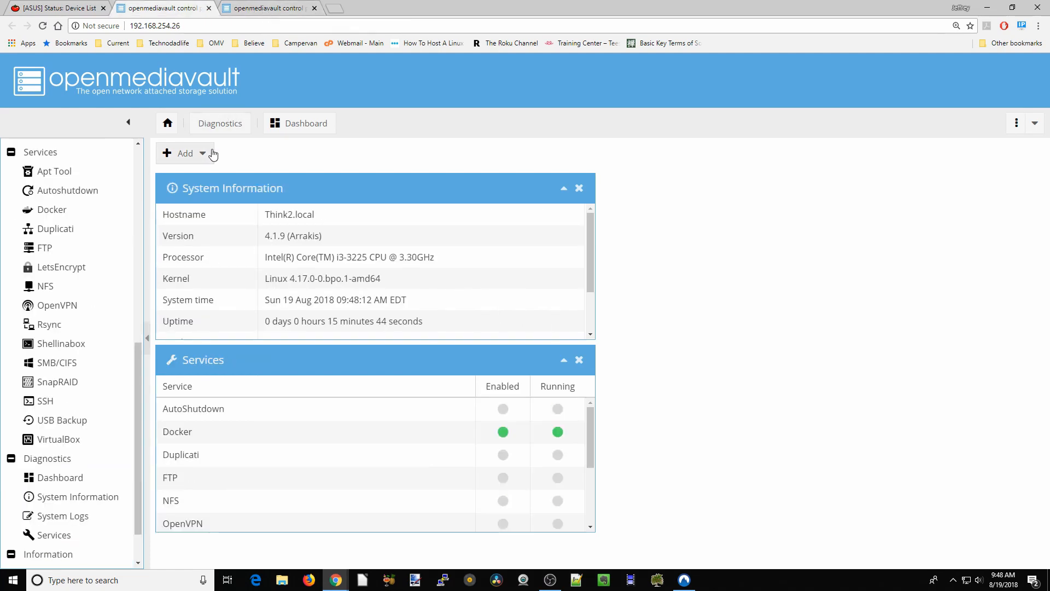
left_click(267, 11)
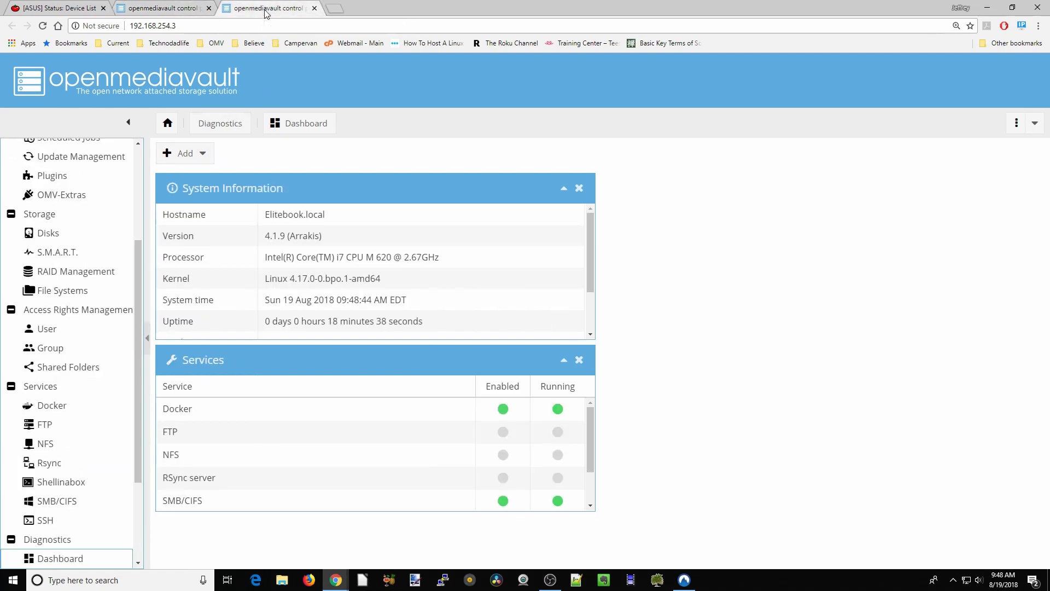
left_click(202, 11)
left_click(322, 218)
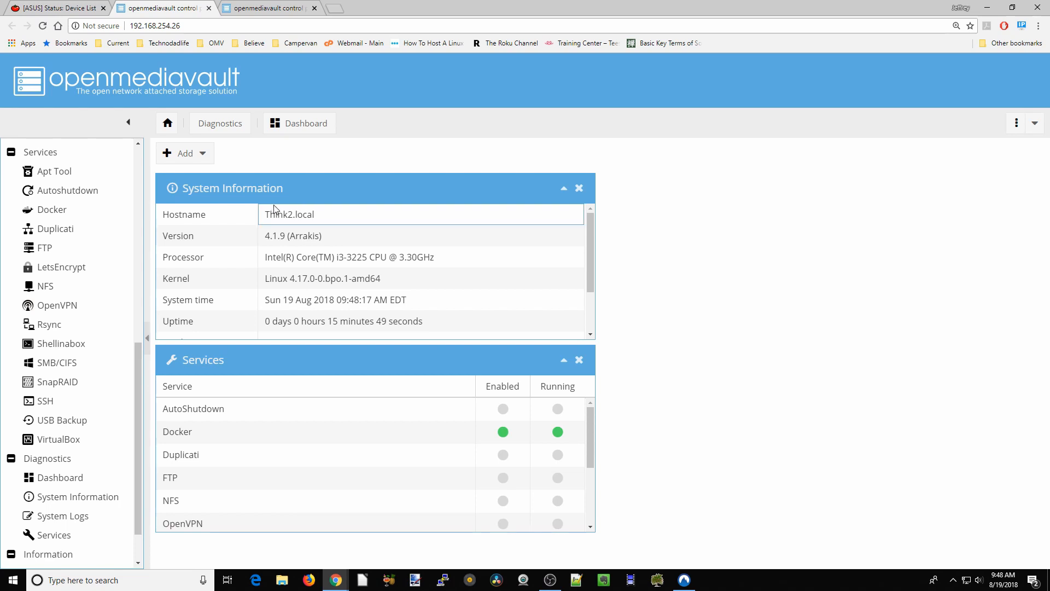
left_click(271, 8)
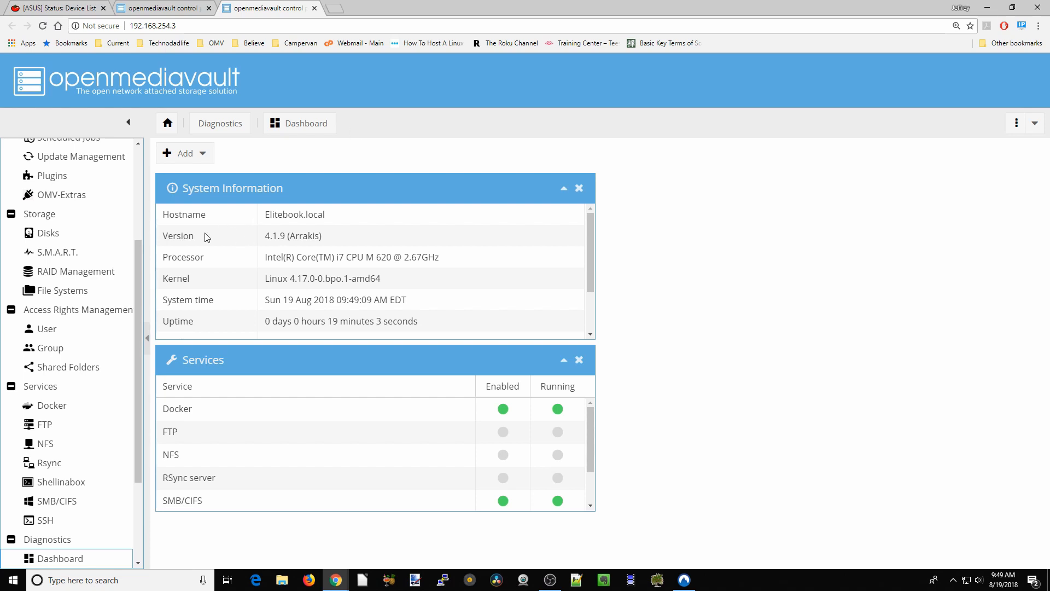
scroll(80, 280, "down", 2)
scroll(80, 280, "down", 1)
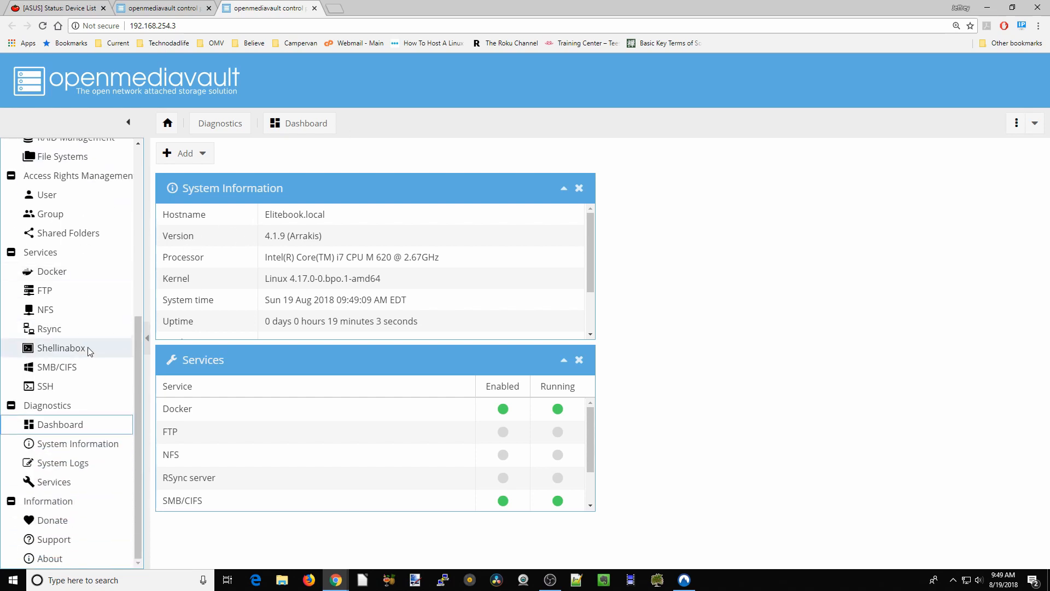
Log in to the Elitebook server as root through the Shellinabox web client
left_click(61, 348)
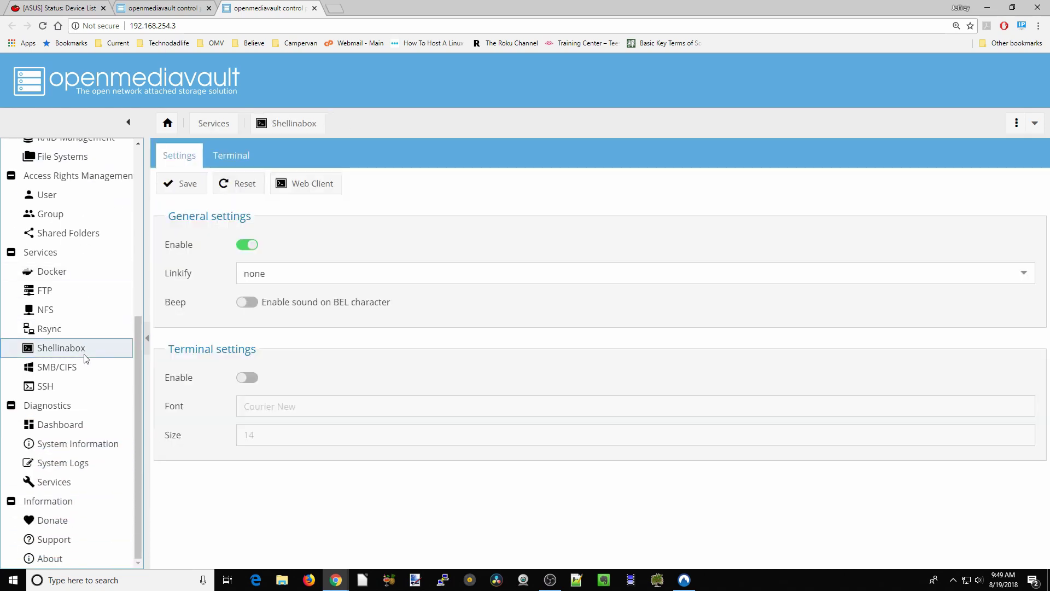
left_click(312, 183)
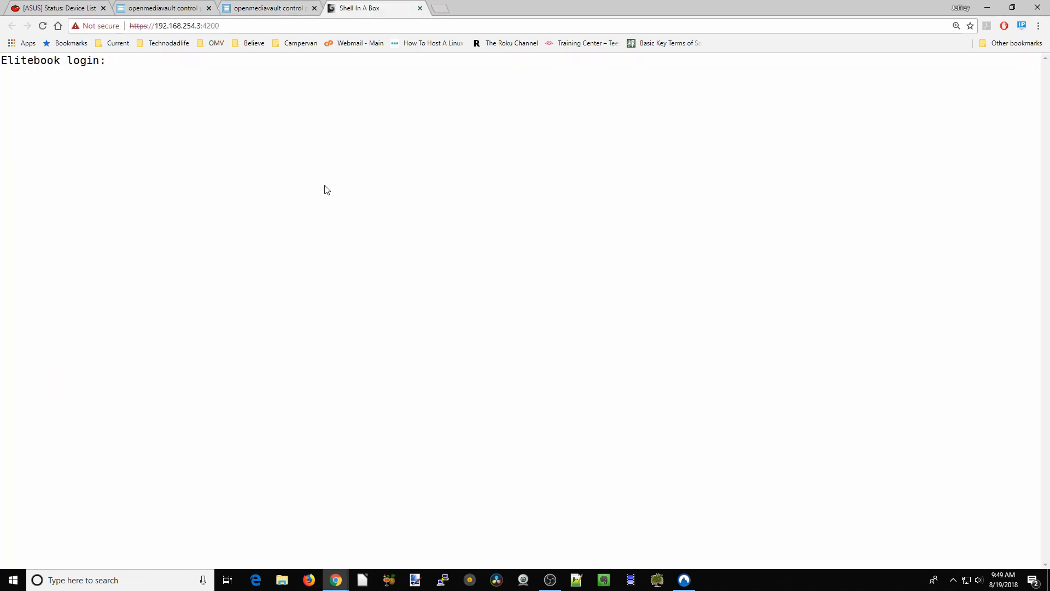
type("root")
key("Return")
type("password")
key("Return")
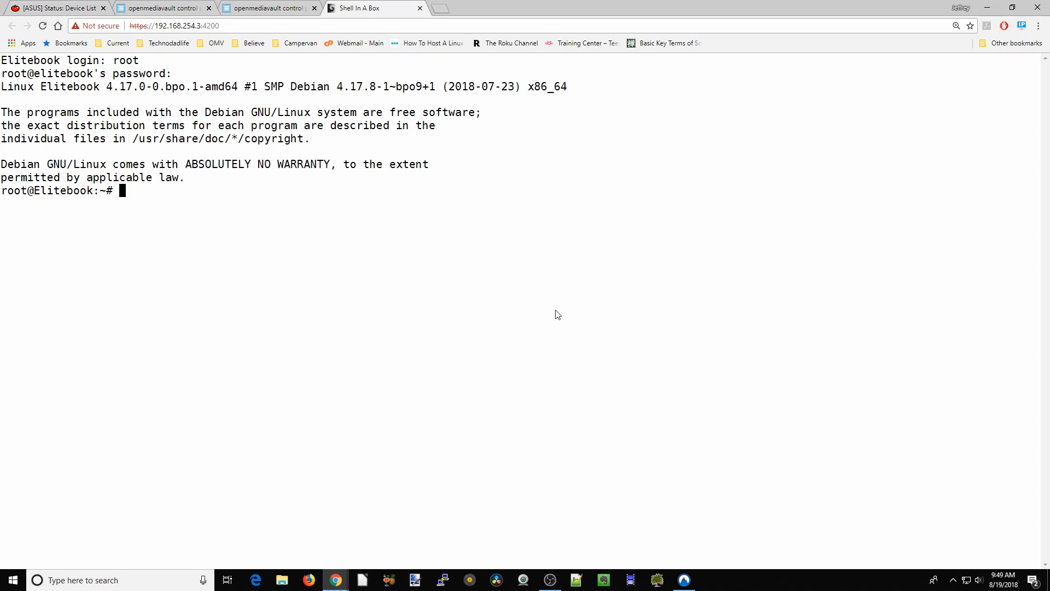
type("apt install git")
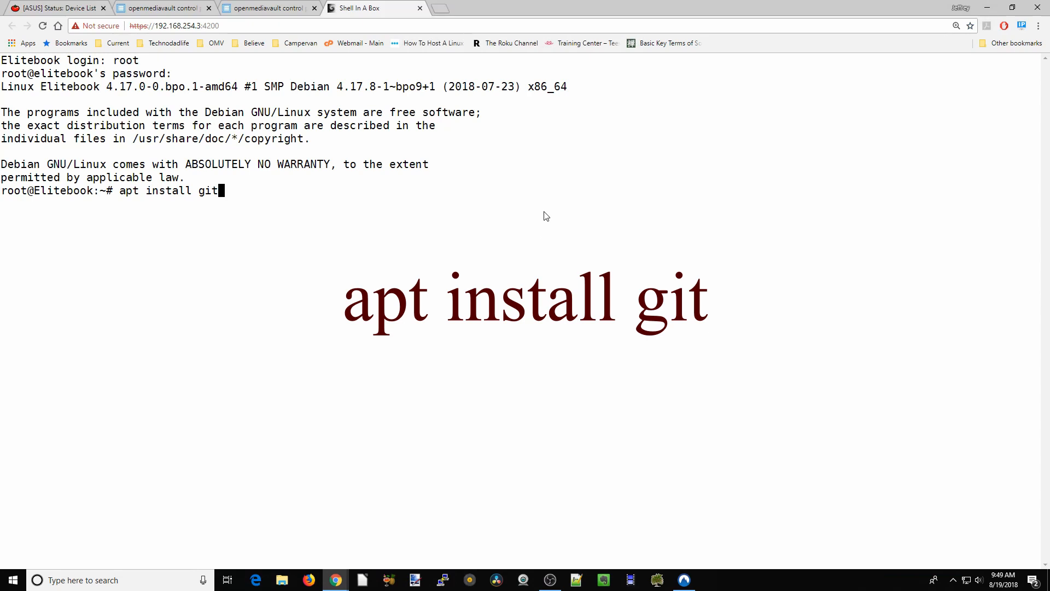
Install git with apt, confirm with y, and clear the terminal
key("Return")
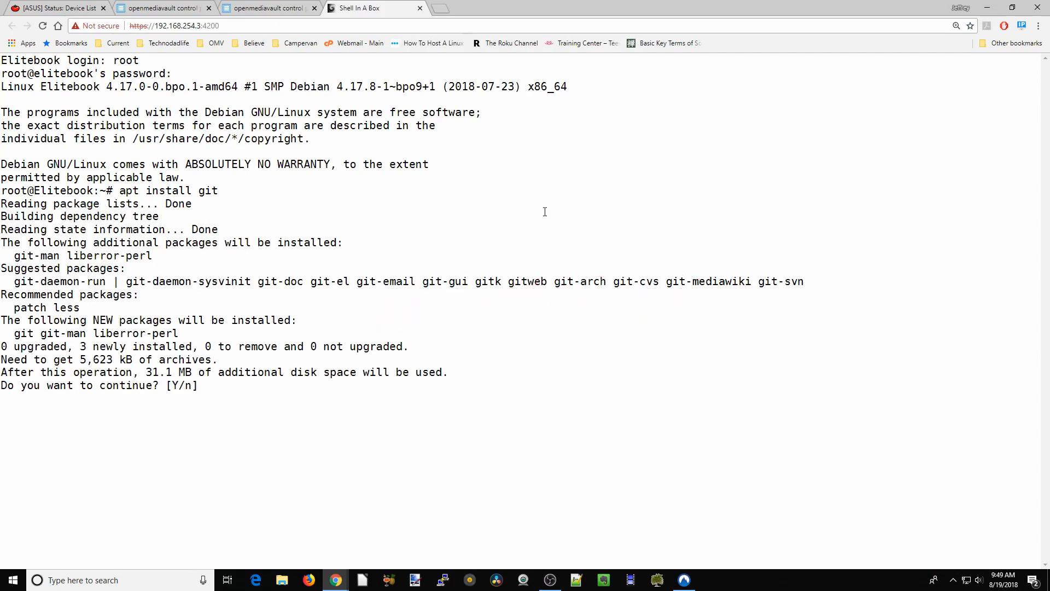
type("y")
key("Return")
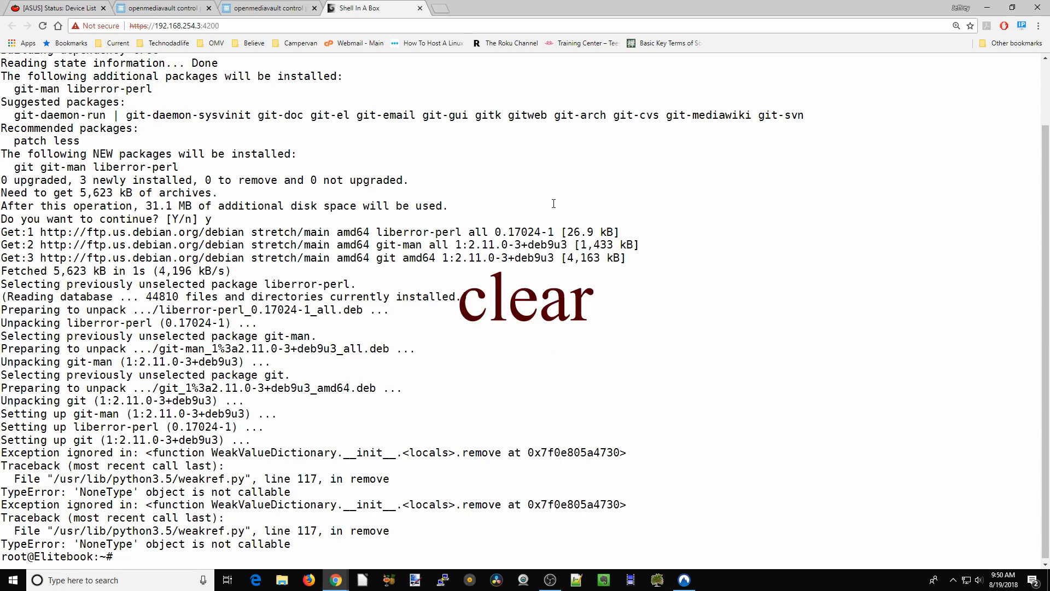
type("clear")
key("Return")
type("git clone https://github.com/Wolf2000Pi/omv-theme.git && cd omv-theme && chmod +x install-omv-theme.sh && ./install-omv-theme.sh && cd")
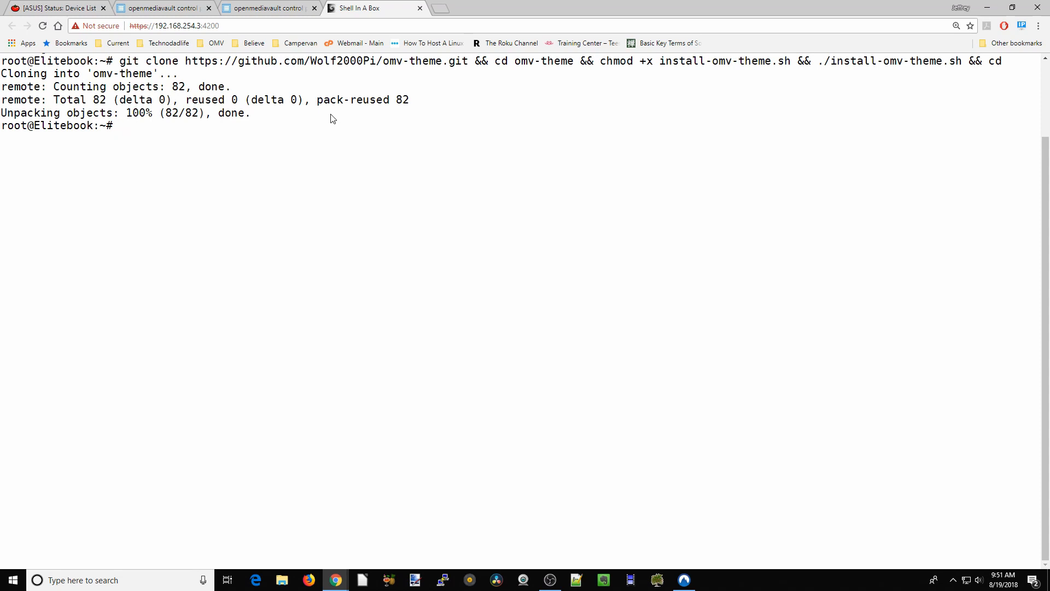
type("omv-theme")
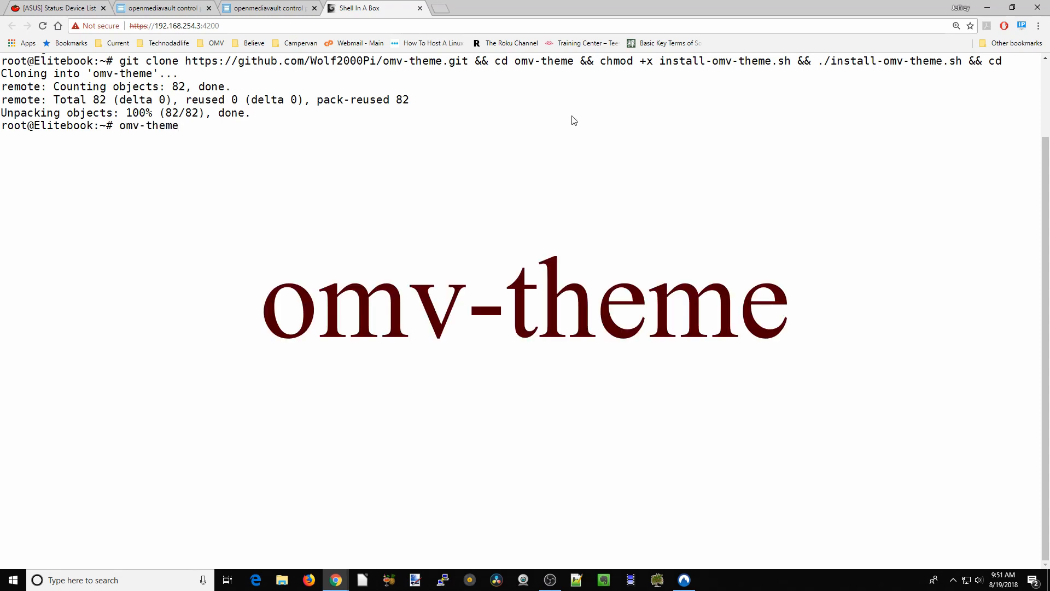
Run omv-theme to launch the OMV GUI-Theme config menu
key("Return")
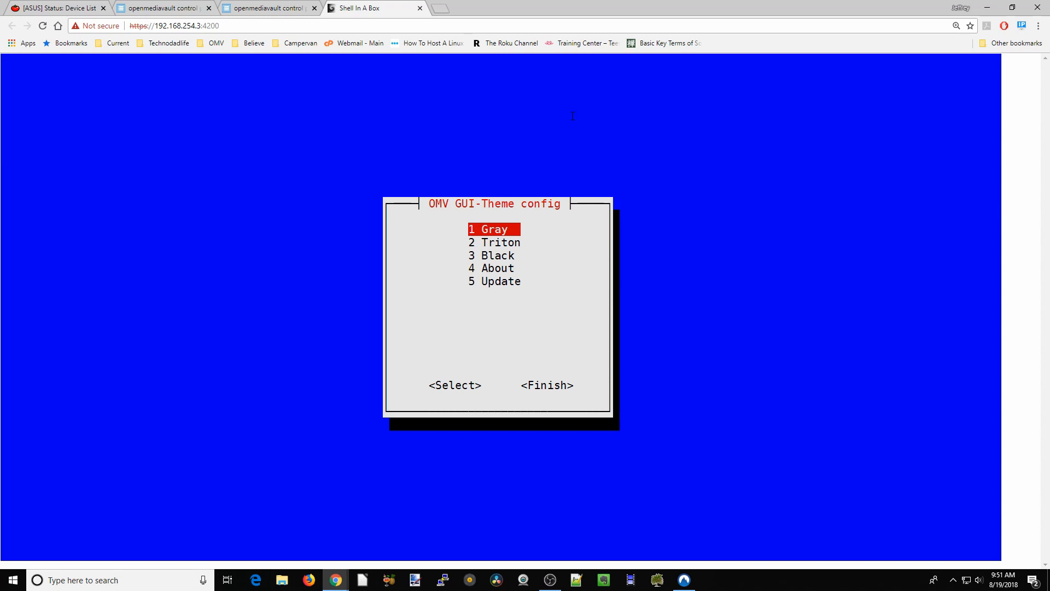
Select the 3 Black theme, finish the menu, and return to the Elitebook control panel
key("Down")
key("Down")
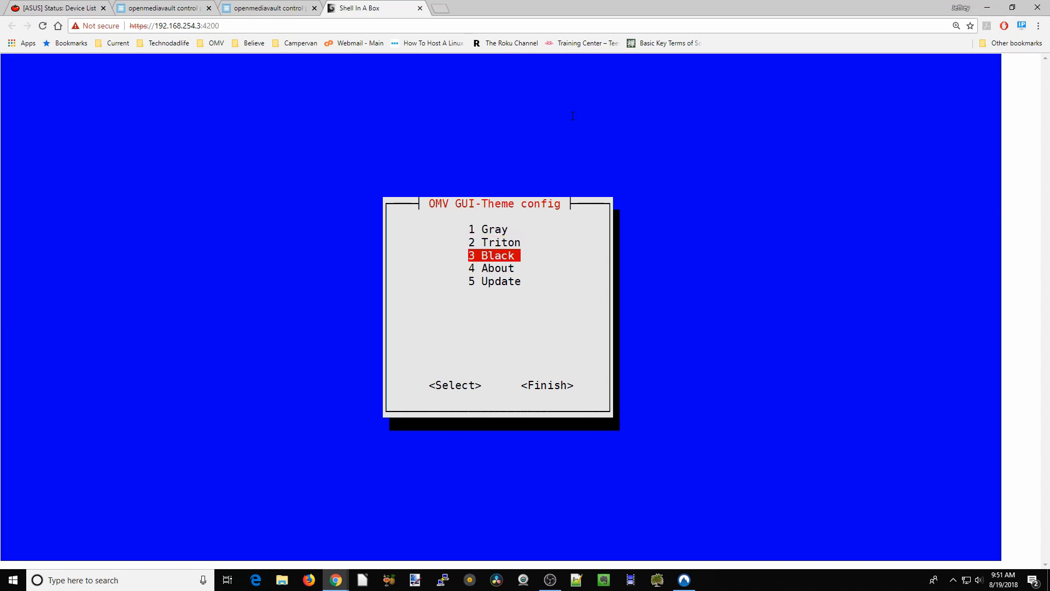
key("Tab")
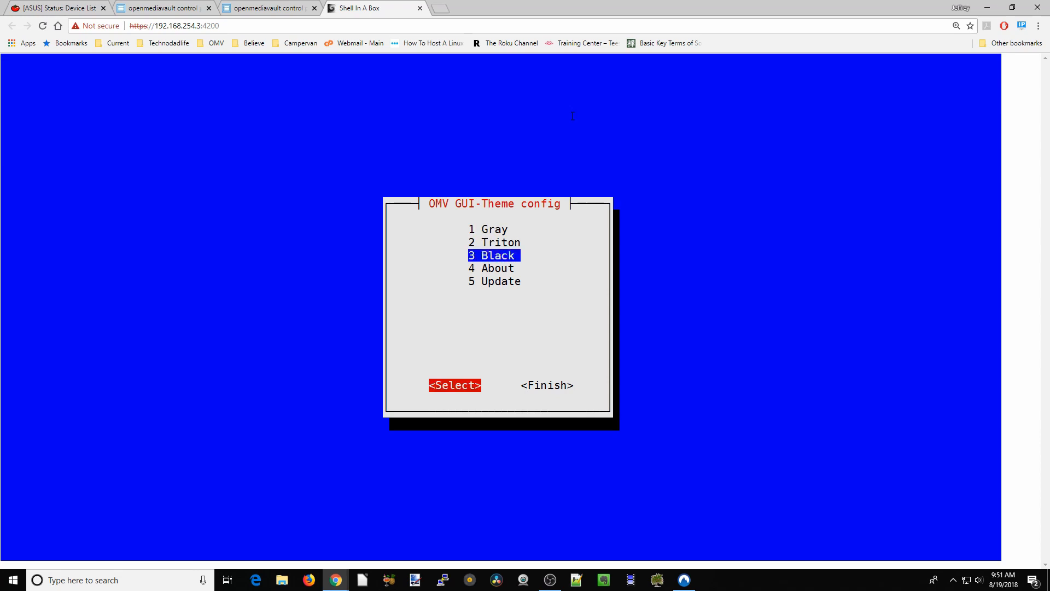
key("Return")
key("Tab")
key("Tab")
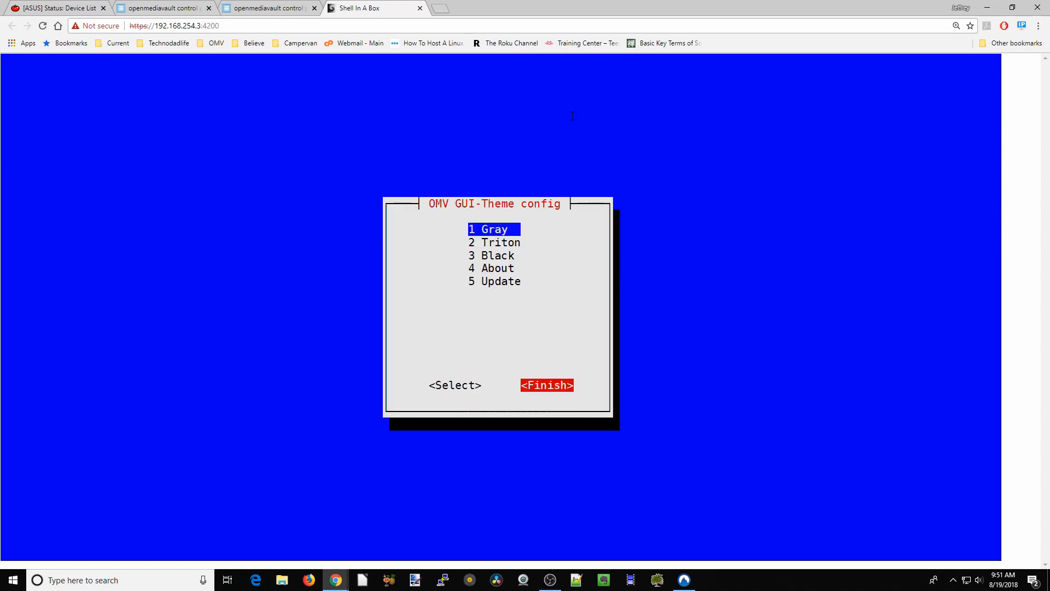
key("Return")
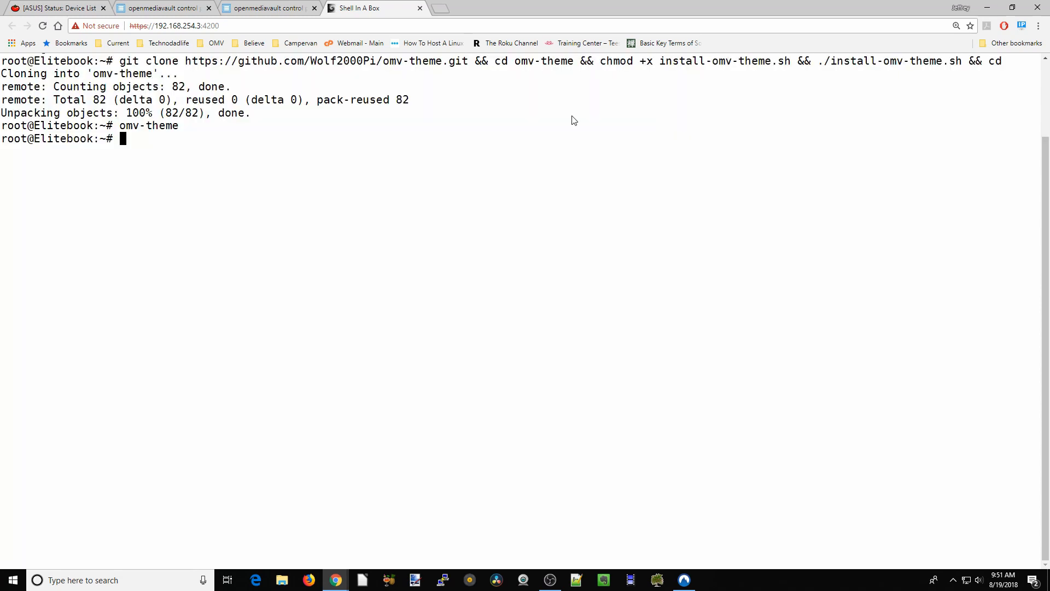
left_click(270, 8)
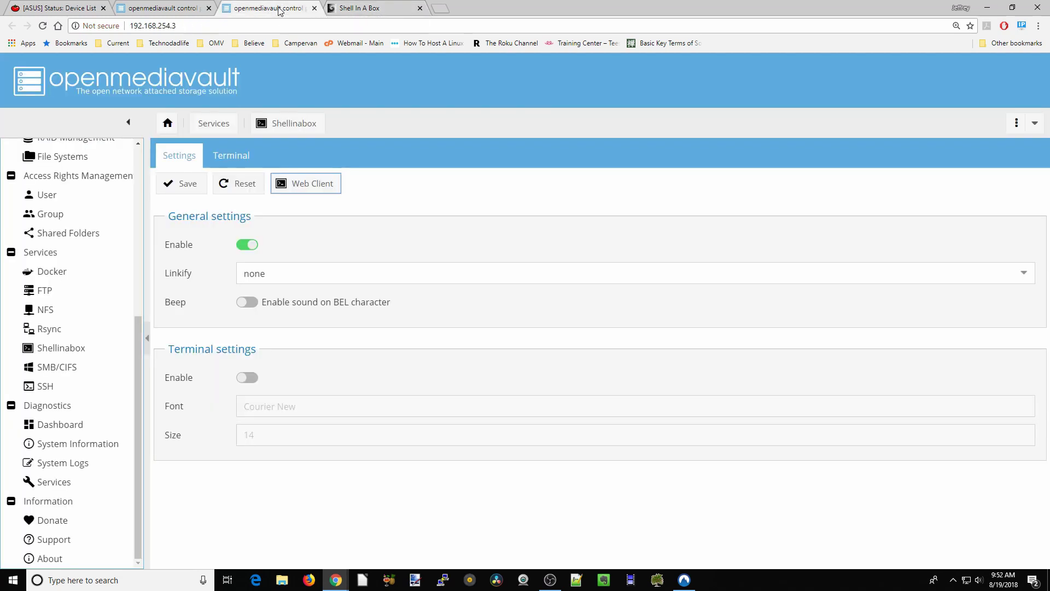
Reload the Elitebook control panel so it picks up the Black theme
left_click(43, 25)
left_click(580, 88)
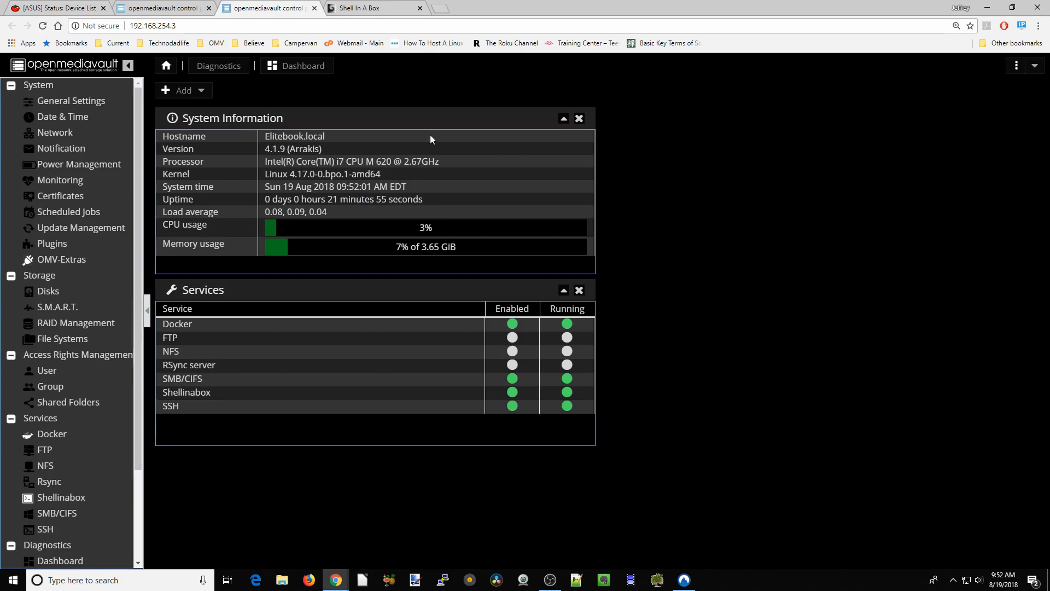
Compare the black Elitebook dashboard with the light Think2 one, then return to the terminal
left_click(164, 8)
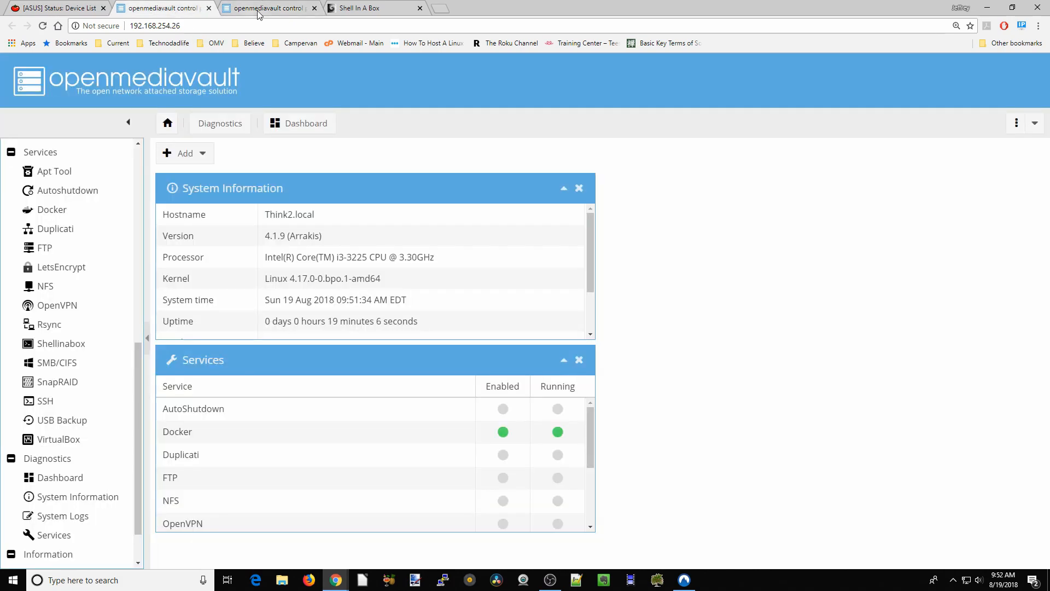
left_click(269, 8)
left_click(164, 9)
left_click(268, 8)
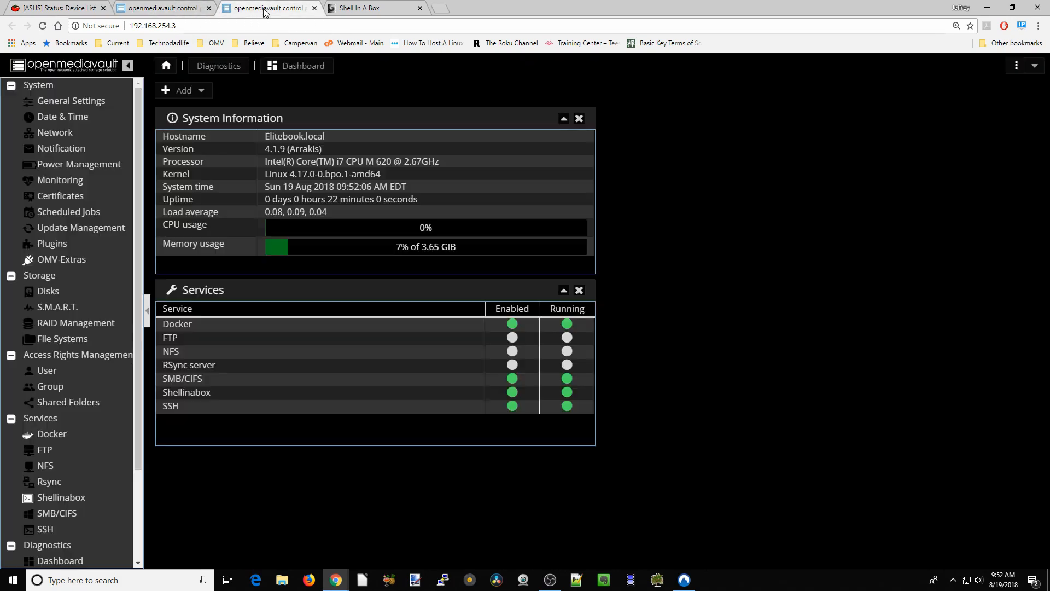
left_click(359, 8)
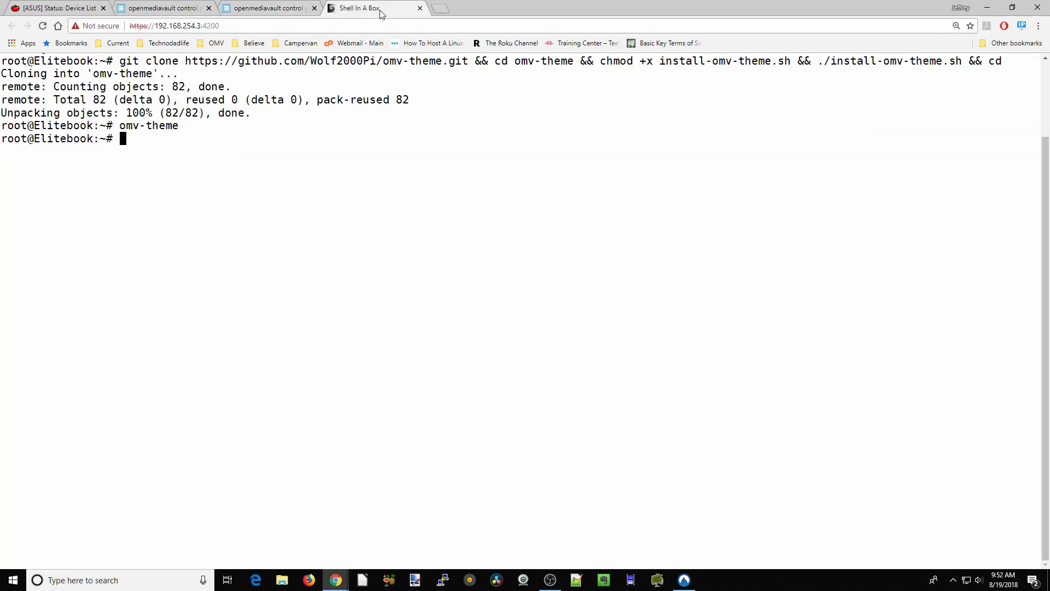
Rerun omv-theme, select 1 Gray, finish the menu, and switch to the Elitebook control panel
key("Up")
key("Return")
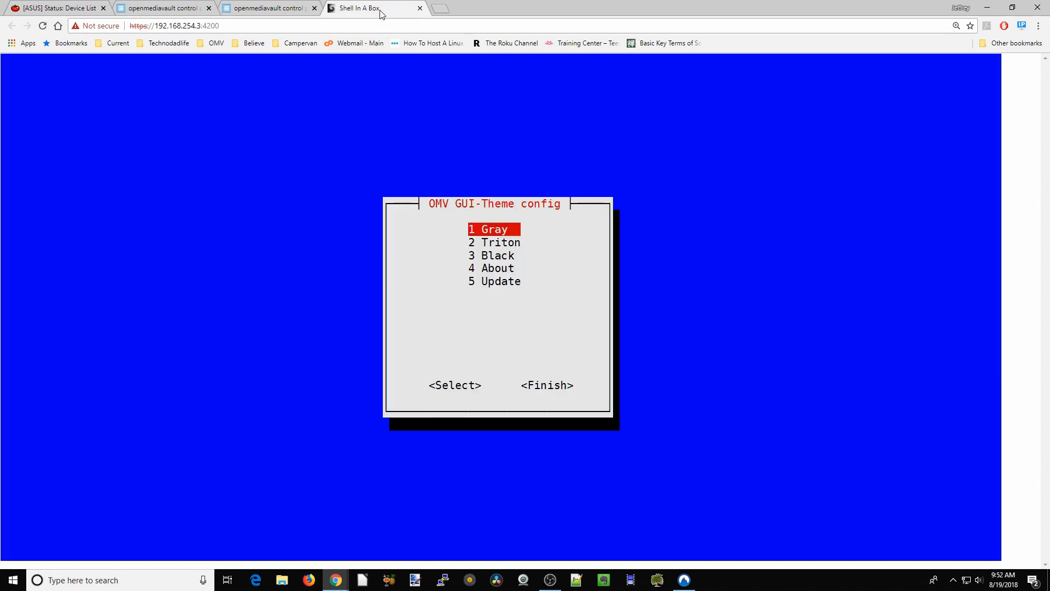
key("Tab")
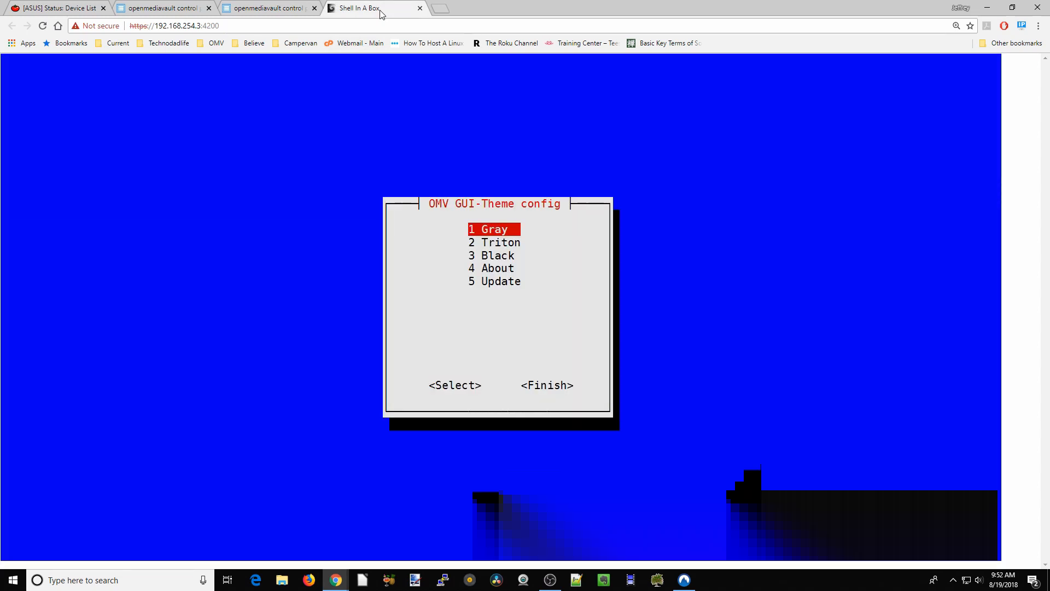
key("Tab")
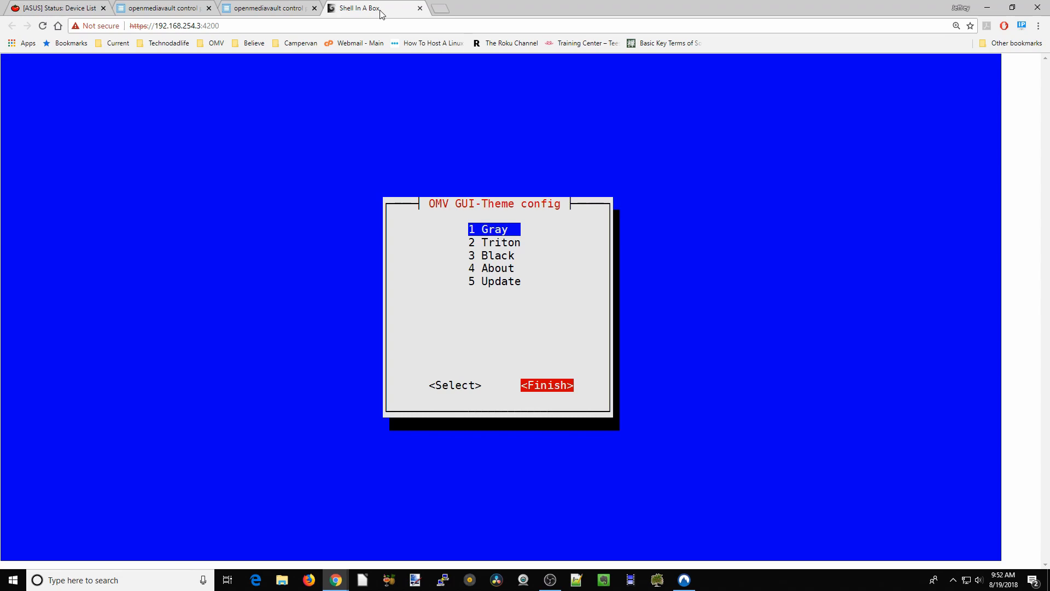
key("Return")
left_click(268, 9)
left_click(44, 25)
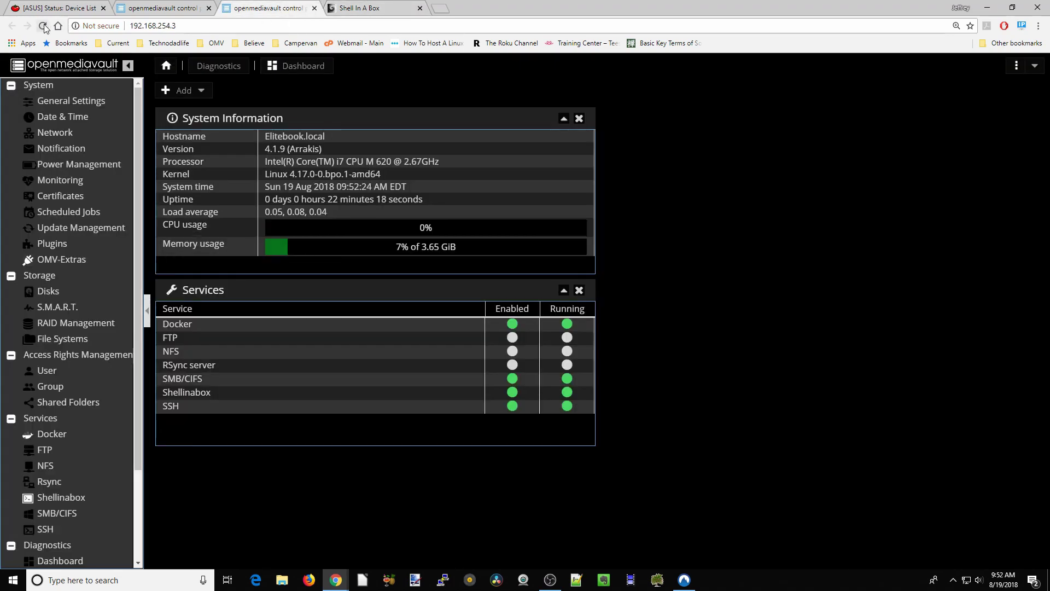